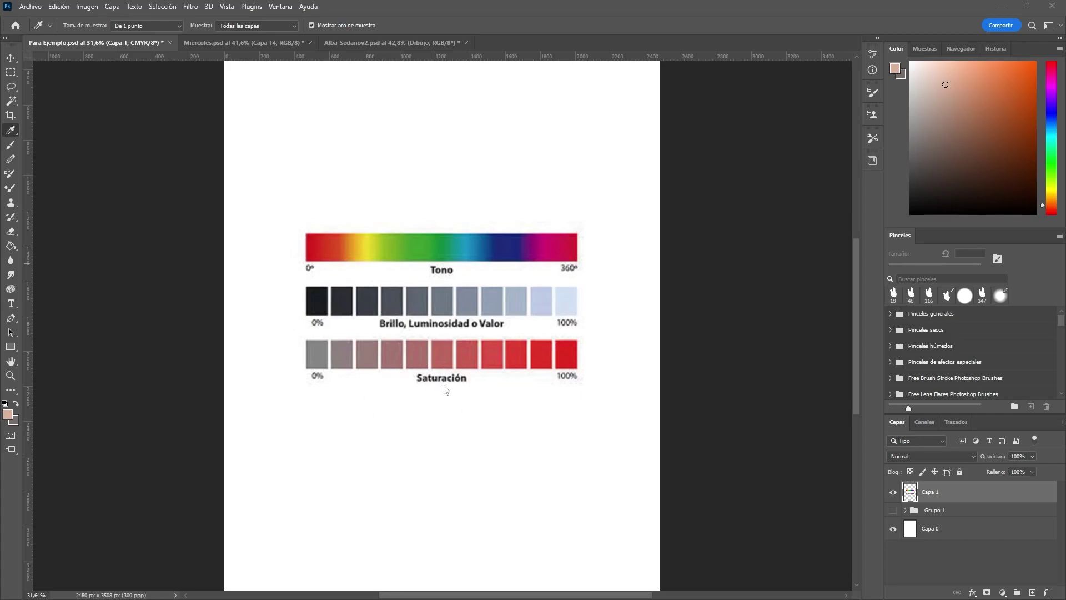
# Open the foreground colour picker and shift its hue from orange to blue.
pyautogui.click(893, 69)
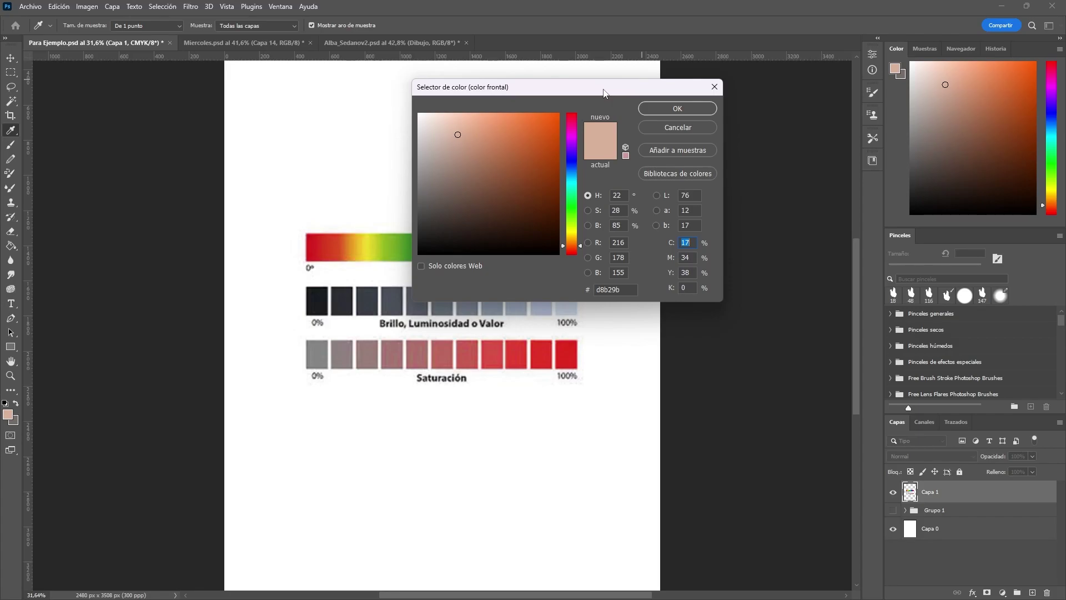
pyautogui.moveTo(604, 82); pyautogui.dragTo(488, 192)
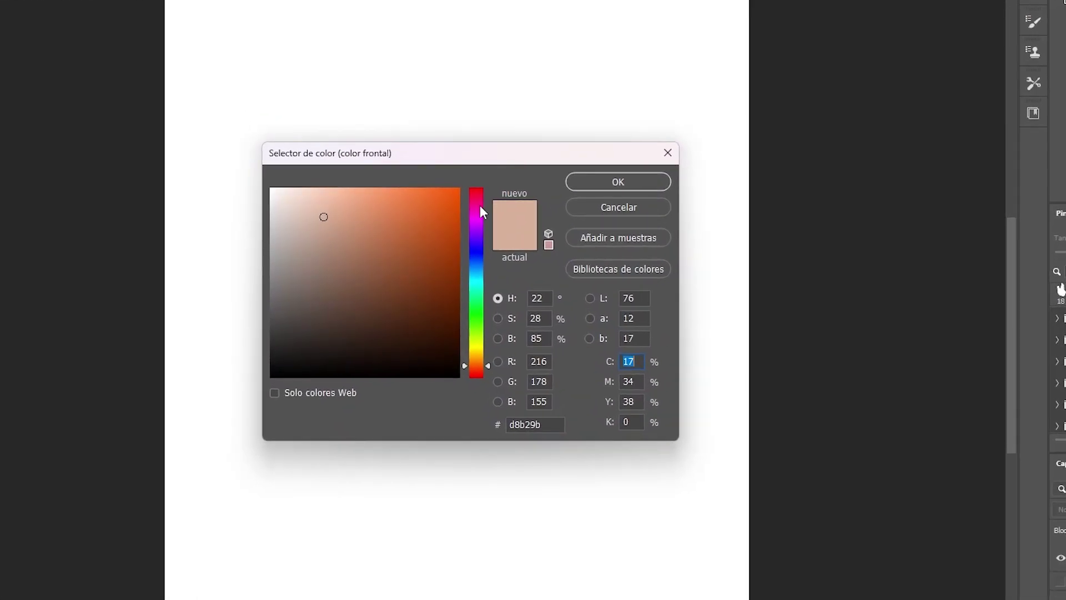
pyautogui.moveTo(480, 206)
pyautogui.mouseDown()
pyautogui.moveTo(477, 252)
pyautogui.moveTo(493, 212)
pyautogui.moveTo(492, 251)
pyautogui.mouseUp()
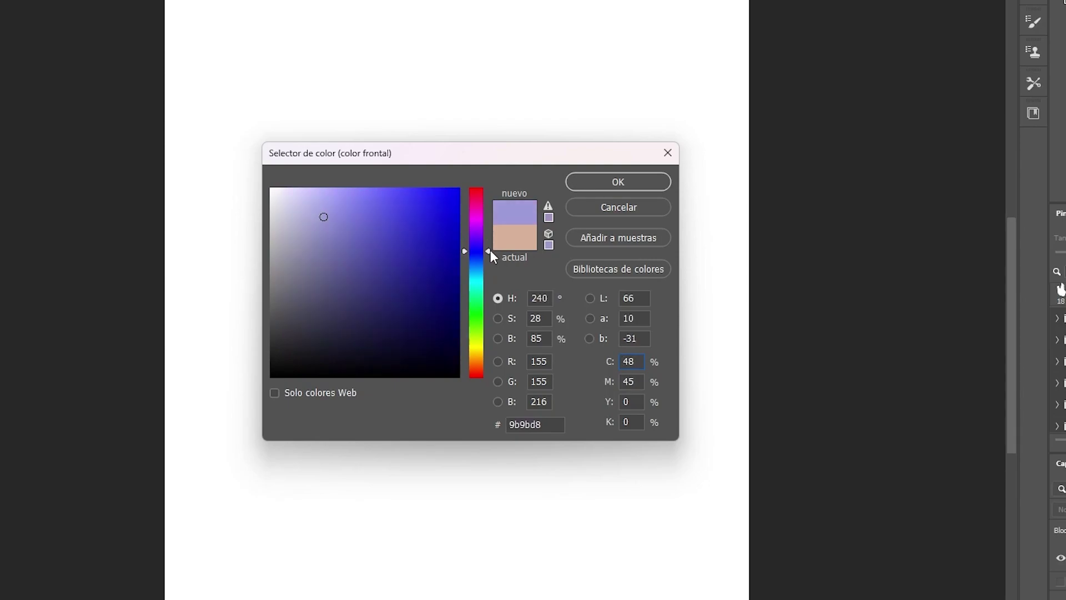
pyautogui.moveTo(487, 254); pyautogui.dragTo(476, 251)
# Explore saturation and brightness, settling on a deep blue at hue 240, hex 292996.
pyautogui.click(393, 210)
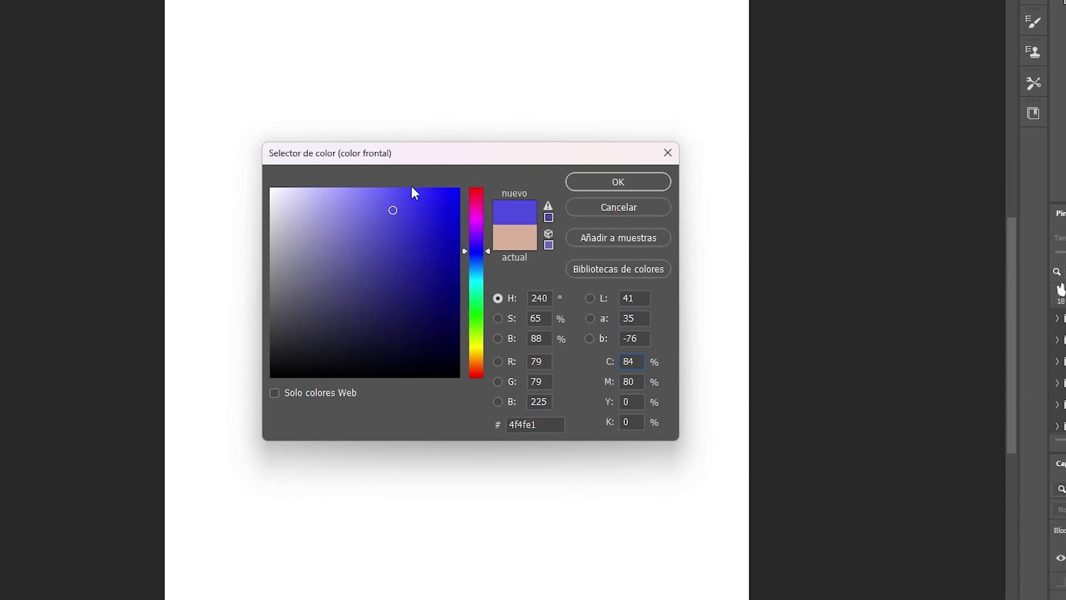
pyautogui.moveTo(393, 210)
pyautogui.mouseDown()
pyautogui.moveTo(393, 197)
pyautogui.moveTo(395, 315)
pyautogui.moveTo(398, 188)
pyautogui.moveTo(402, 354)
pyautogui.mouseUp()
pyautogui.click(443, 220)
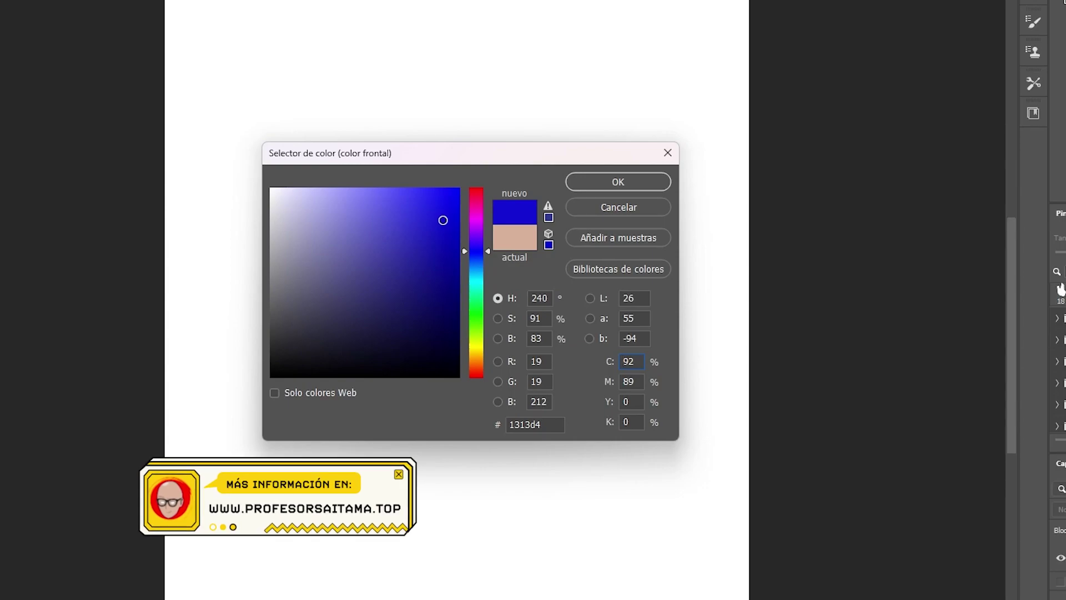
pyautogui.click(439, 220)
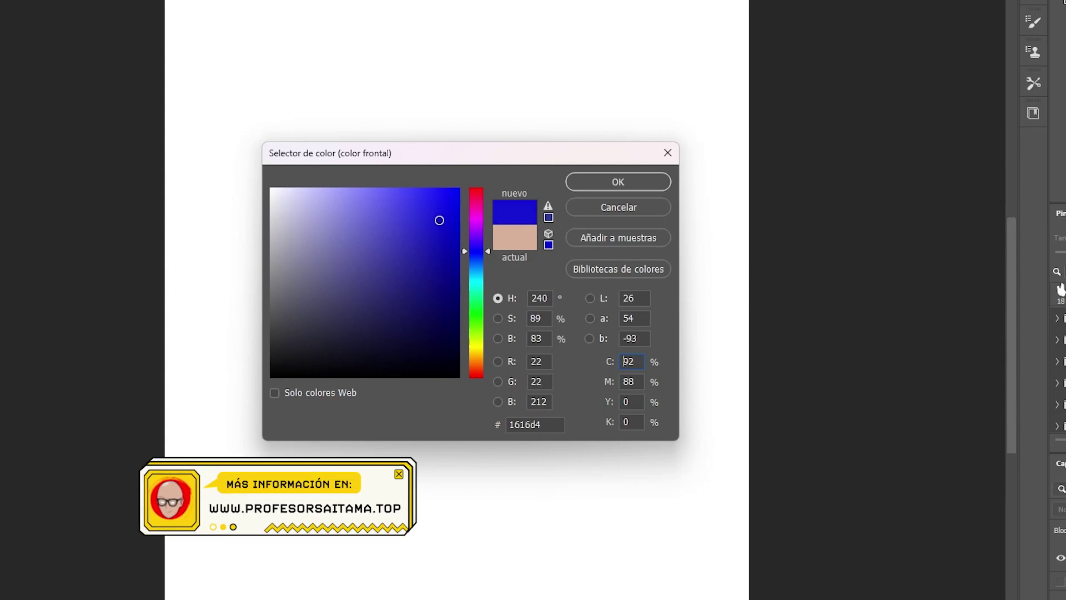
pyautogui.moveTo(440, 220); pyautogui.dragTo(461, 223)
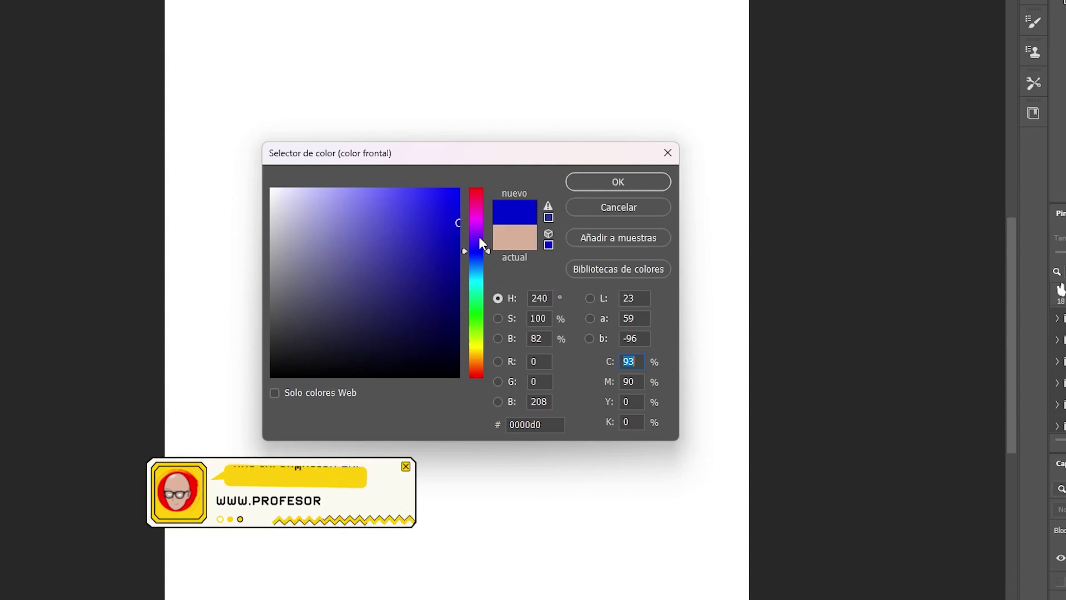
pyautogui.click(465, 225)
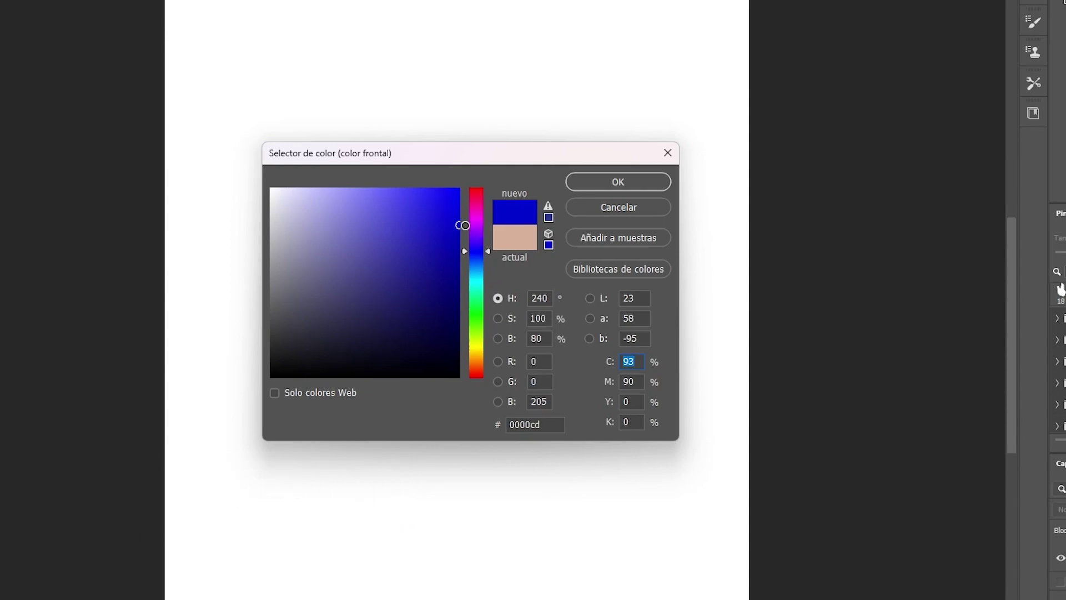
pyautogui.moveTo(464, 226); pyautogui.dragTo(475, 187)
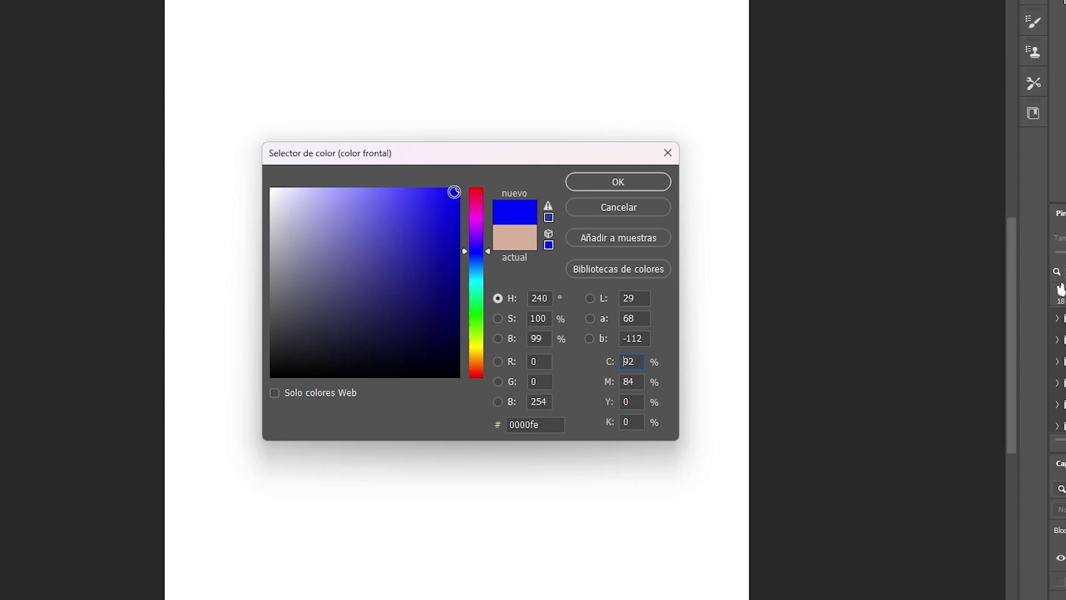
pyautogui.moveTo(456, 193)
pyautogui.mouseDown()
pyautogui.moveTo(461, 356)
pyautogui.moveTo(462, 224)
pyautogui.moveTo(295, 230)
pyautogui.moveTo(408, 265)
pyautogui.mouseUp()
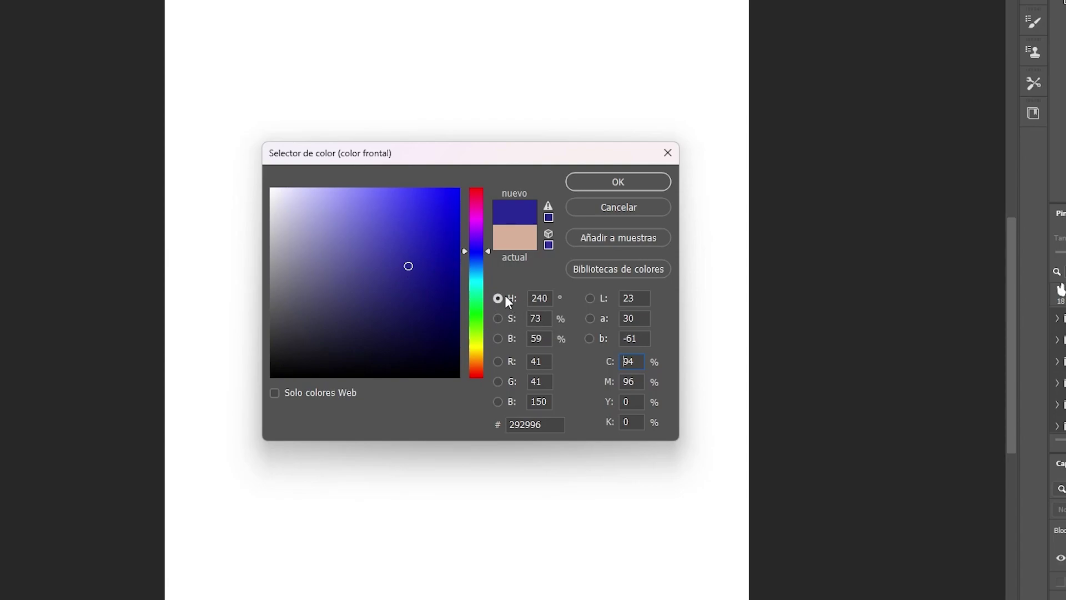
# Try other blue hues around 219, lower saturation, and type 5080 into the S field.
pyautogui.click(481, 263)
pyautogui.moveTo(475, 255); pyautogui.dragTo(478, 267)
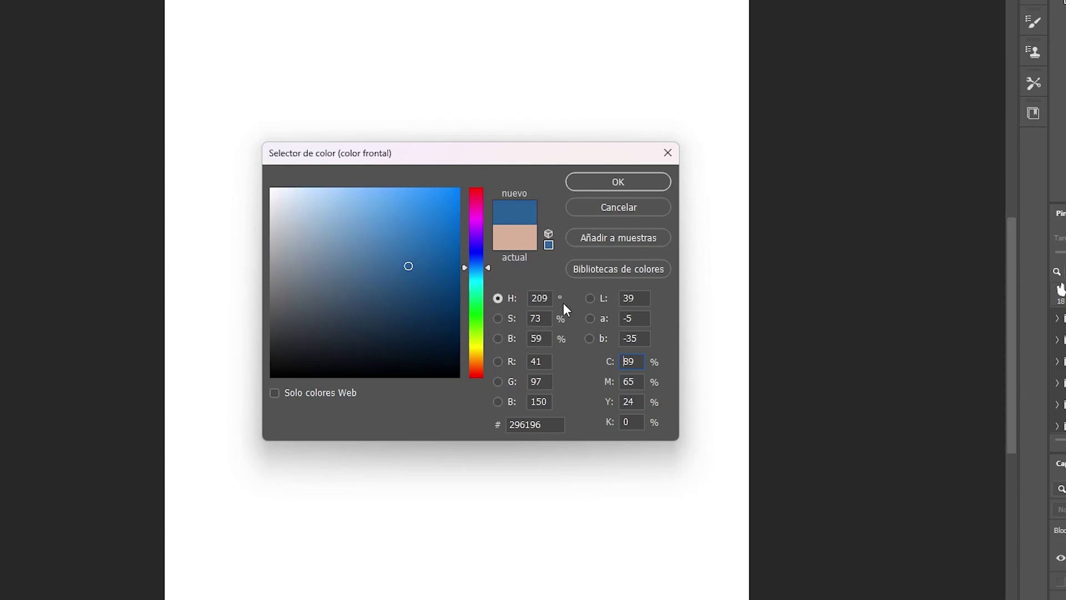
pyautogui.moveTo(484, 265); pyautogui.dragTo(480, 259)
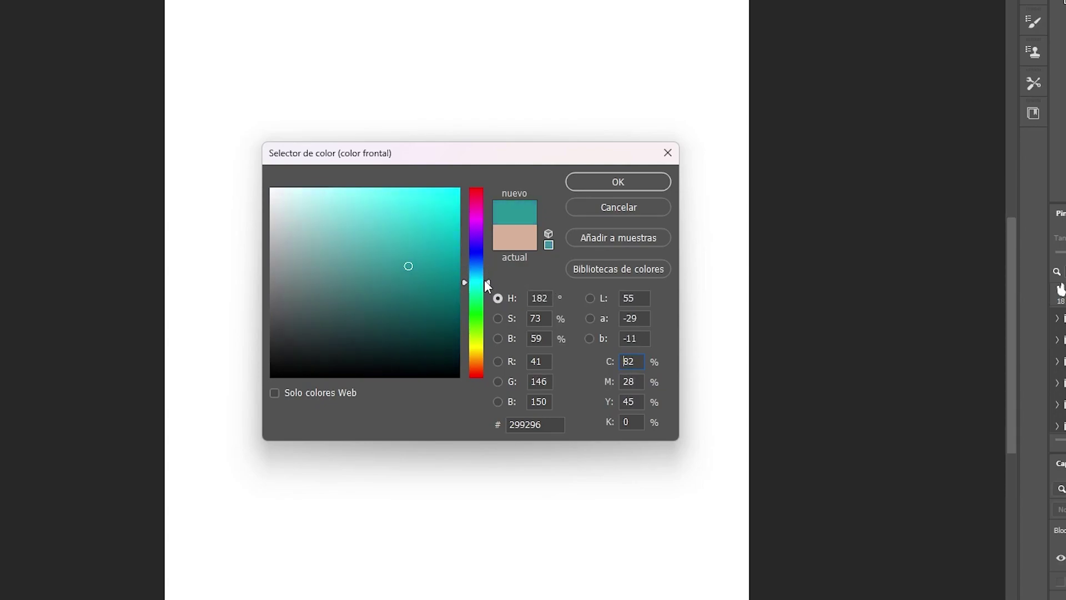
pyautogui.moveTo(407, 267); pyautogui.dragTo(392, 267)
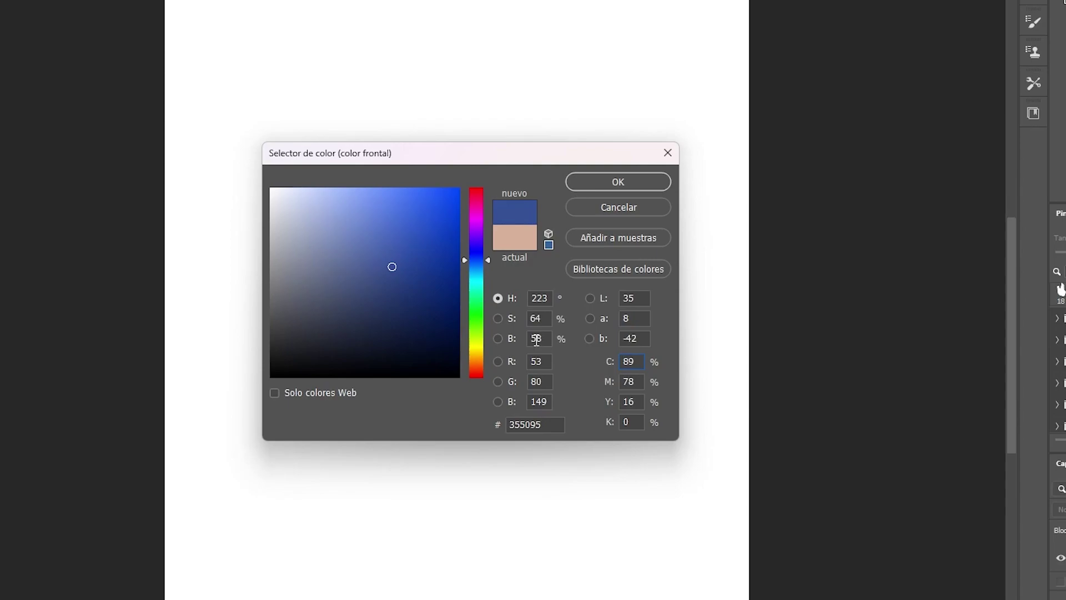
pyautogui.doubleClick(537, 319)
pyautogui.write('5080')
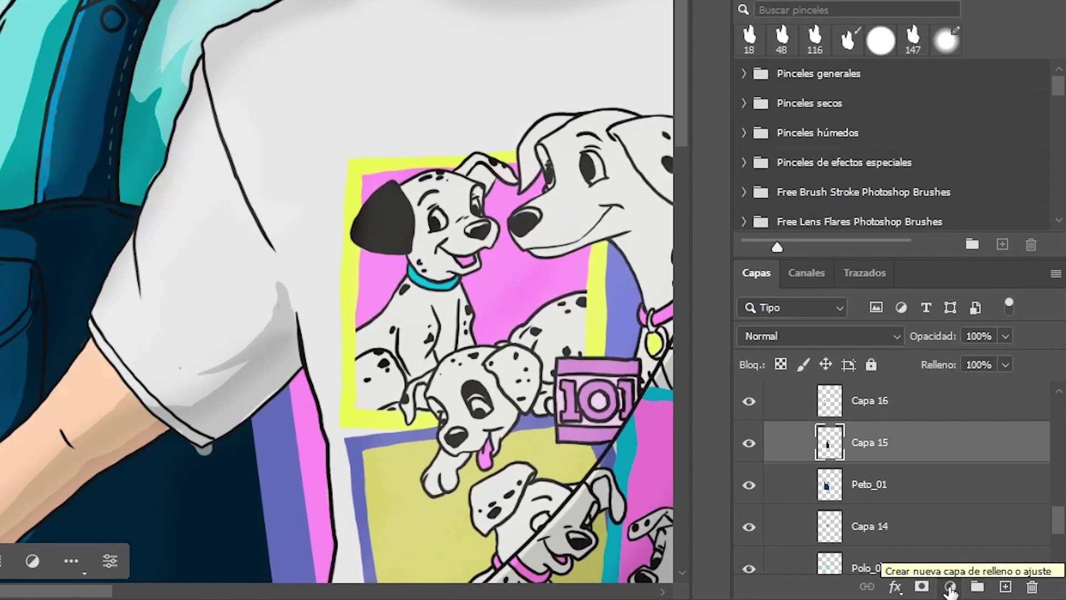
# Add a Tono/saturación adjustment layer, test saturation, and set its hue to -33.
pyautogui.click(950, 587)
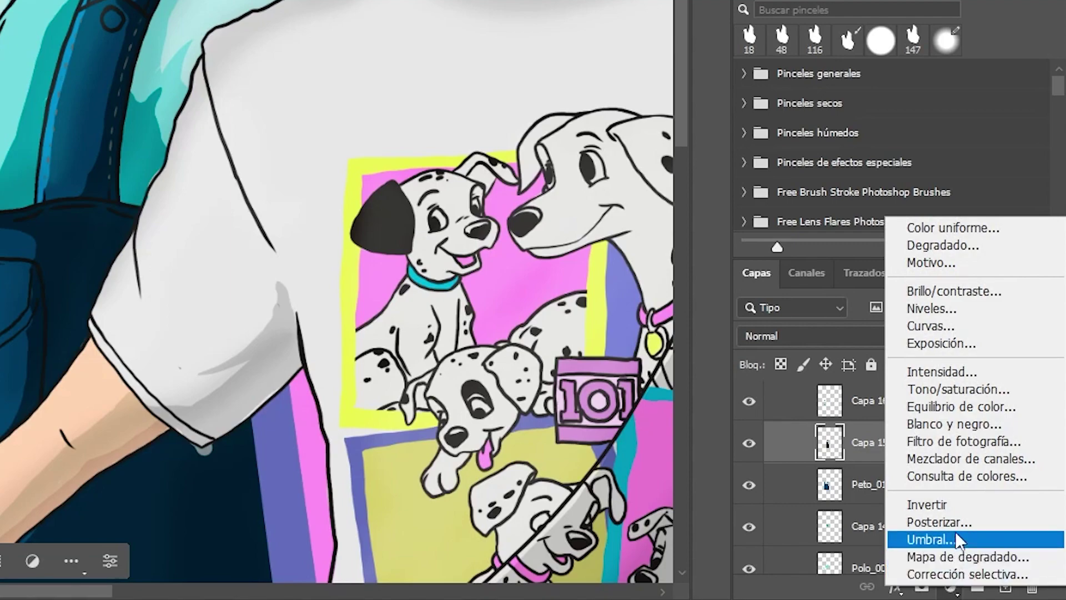
pyautogui.click(965, 392)
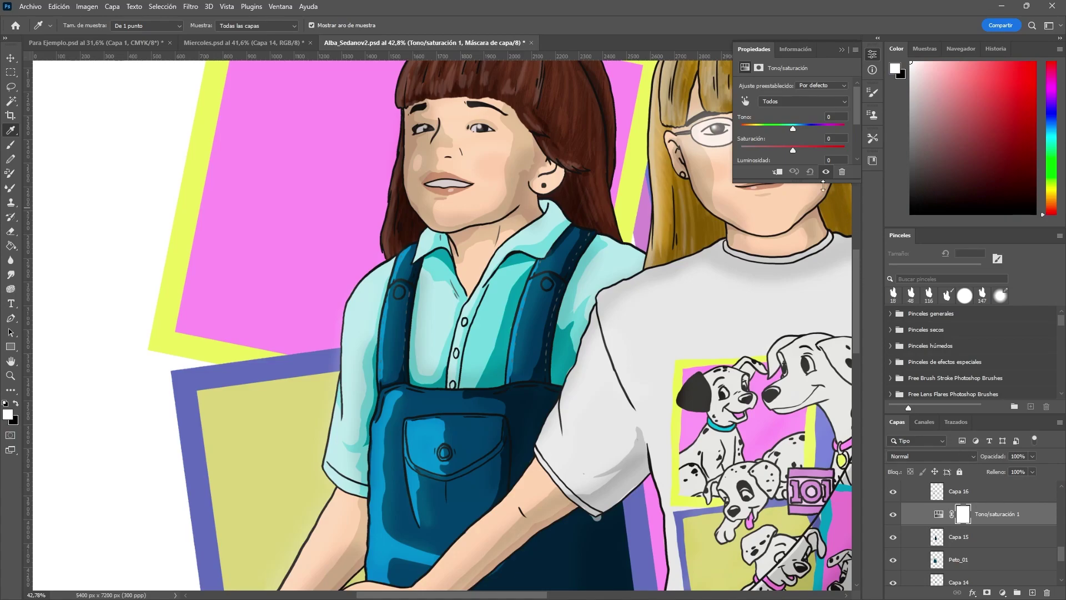
pyautogui.moveTo(792, 150); pyautogui.dragTo(748, 148)
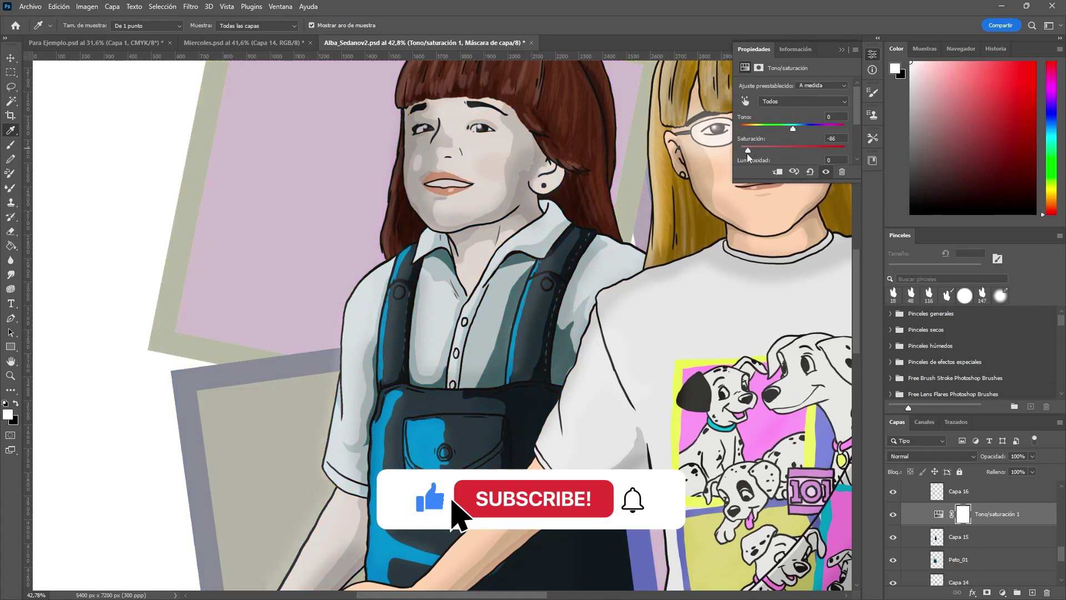
pyautogui.moveTo(748, 150); pyautogui.dragTo(741, 150)
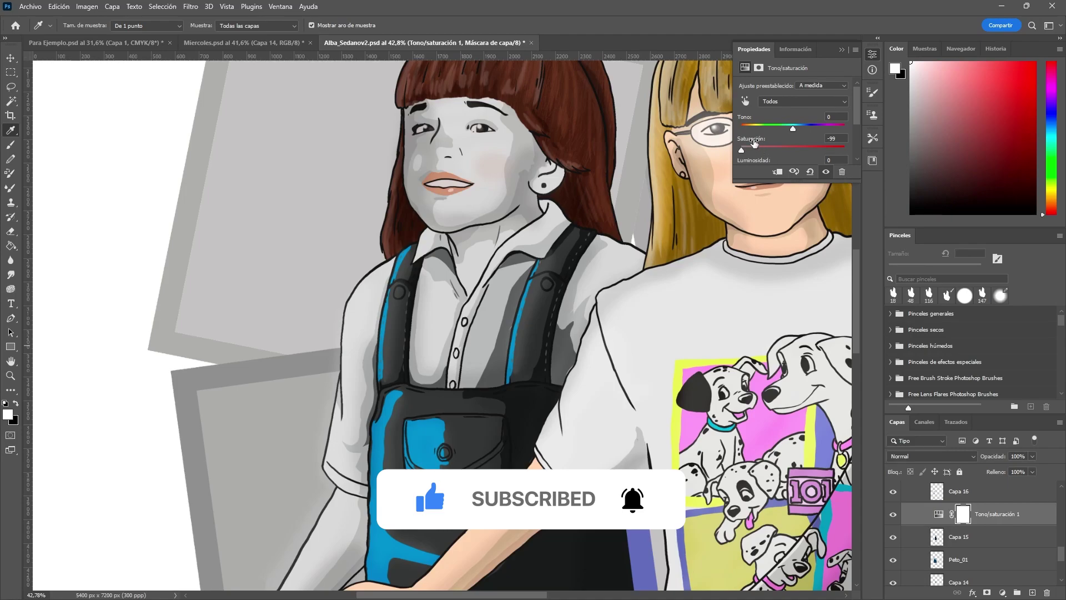
pyautogui.moveTo(741, 150)
pyautogui.mouseDown()
pyautogui.moveTo(791, 149)
pyautogui.moveTo(785, 129)
pyautogui.moveTo(771, 128)
pyautogui.moveTo(785, 126)
pyautogui.mouseUp()
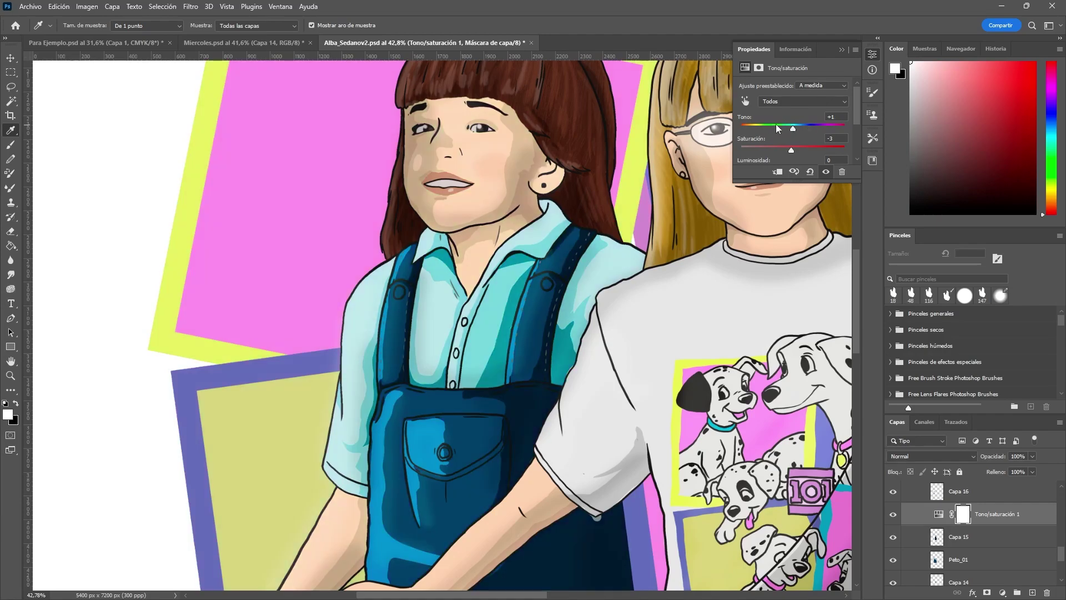
pyautogui.click(776, 126)
pyautogui.click(1007, 518)
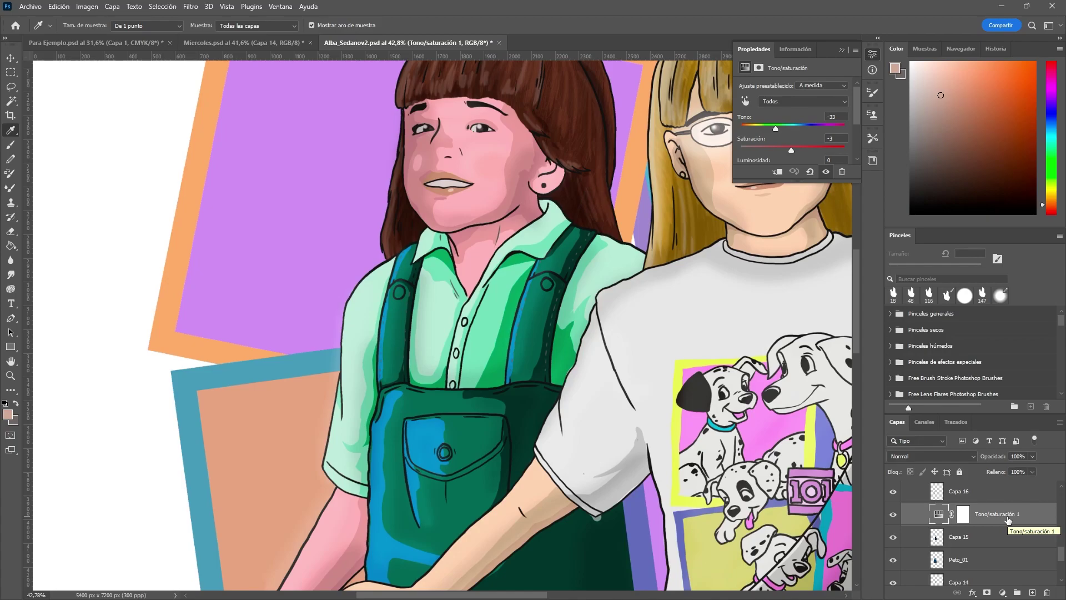
# Hide the hue adjustment and compare it against the overalls layer Capa 15.
pyautogui.click(961, 536)
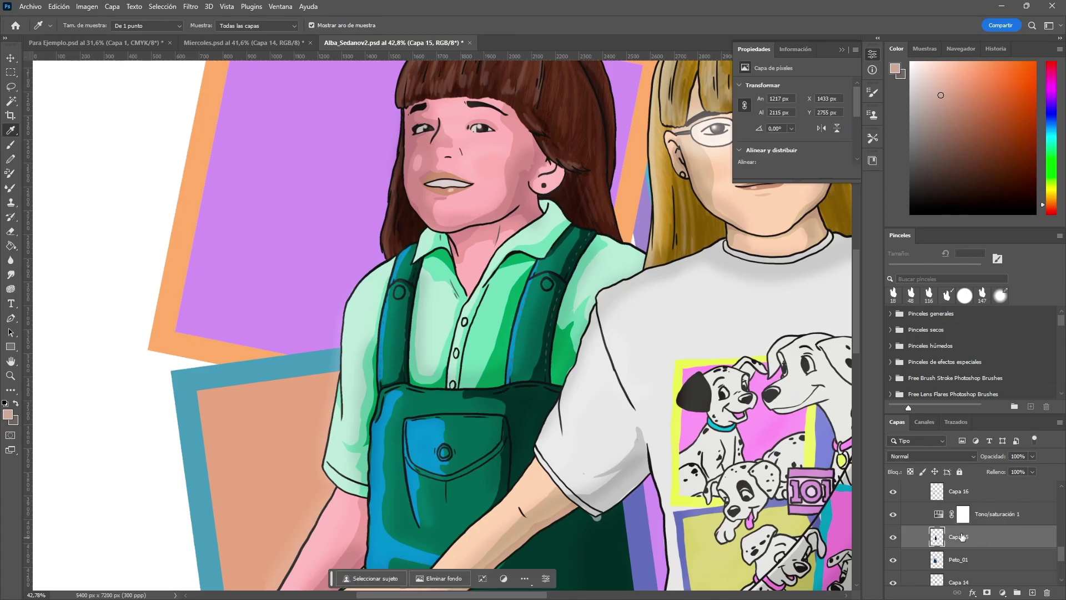
pyautogui.click(892, 516)
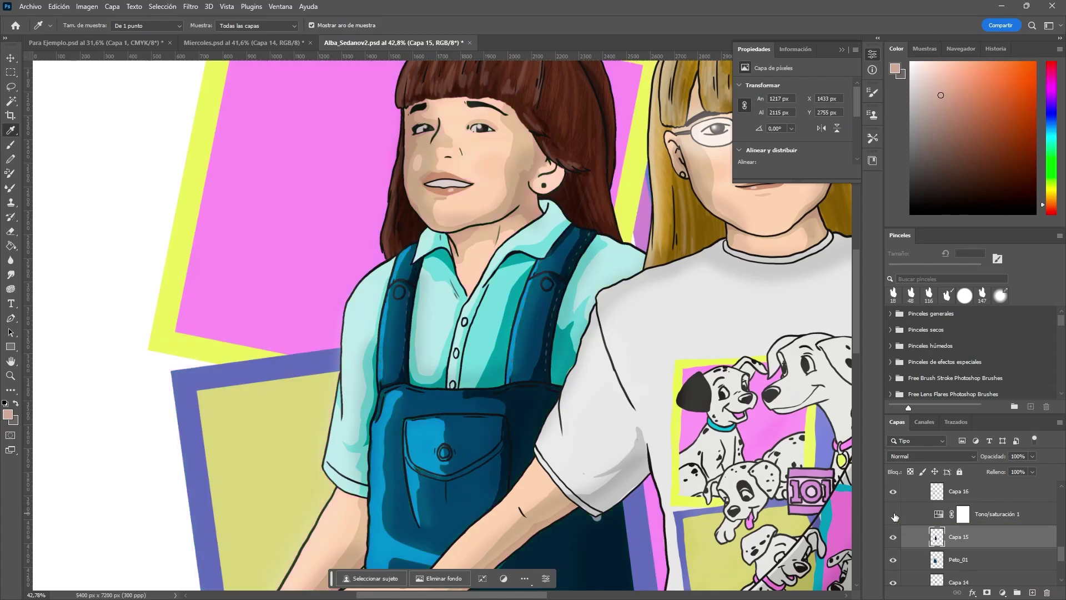
pyautogui.click(898, 523)
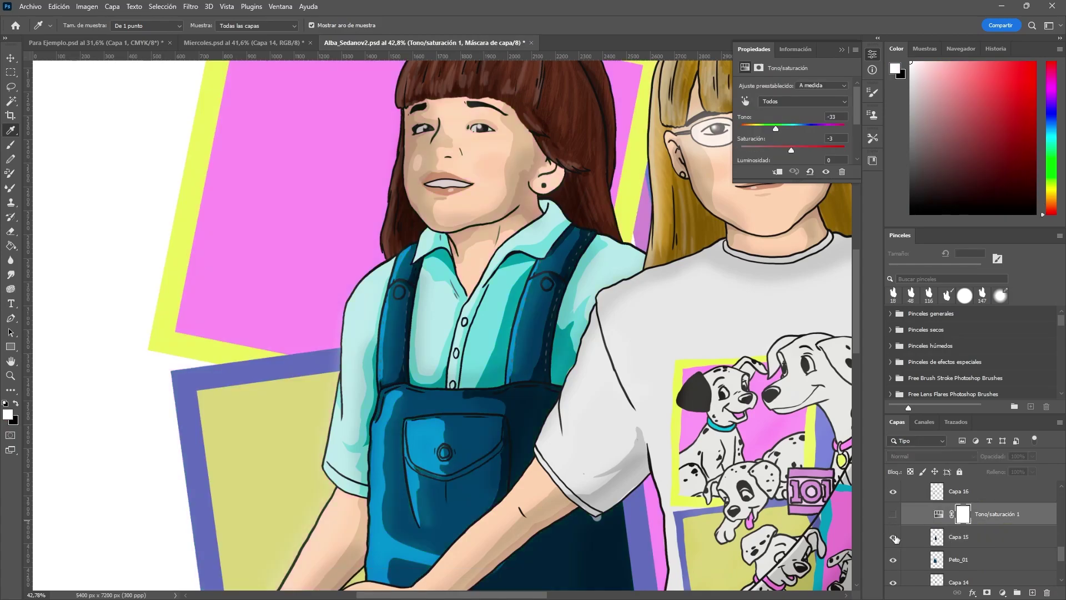
pyautogui.click(894, 538)
pyautogui.click(893, 538)
pyautogui.click(953, 539)
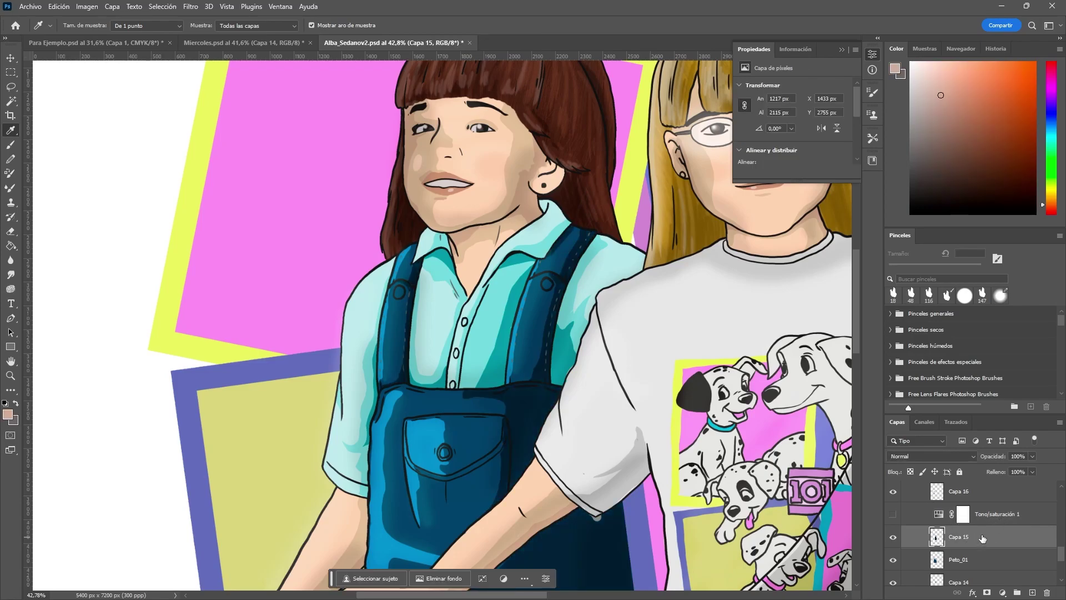
pyautogui.click(988, 516)
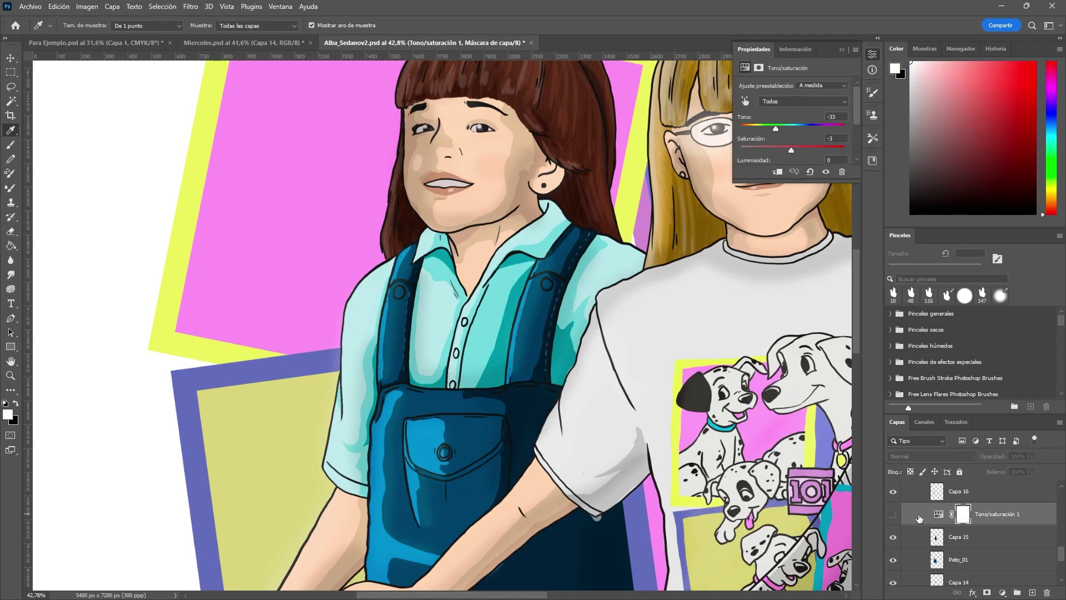
pyautogui.click(969, 539)
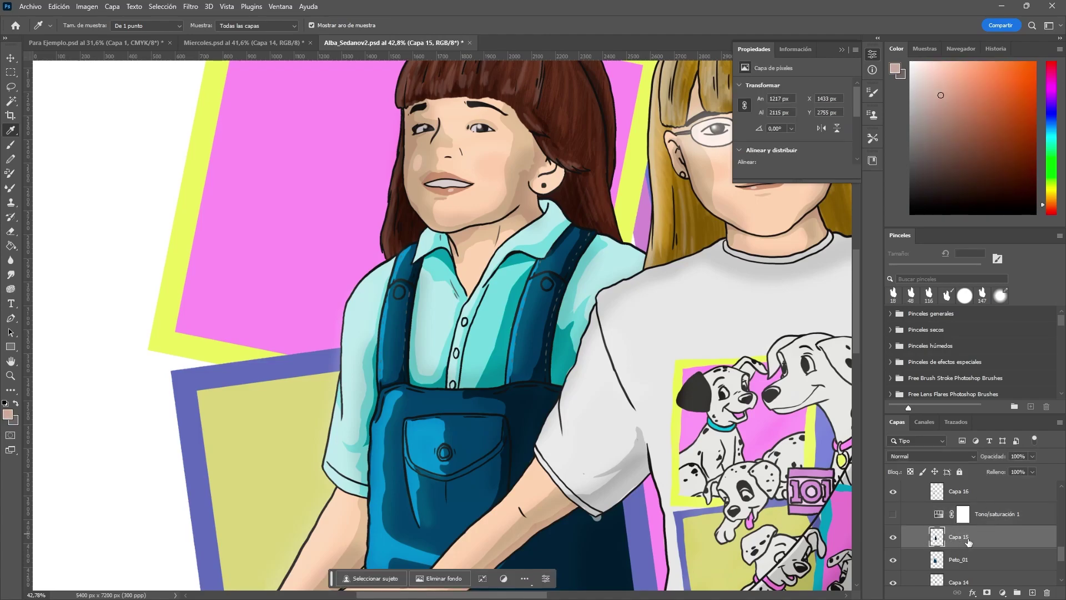
pyautogui.click(992, 516)
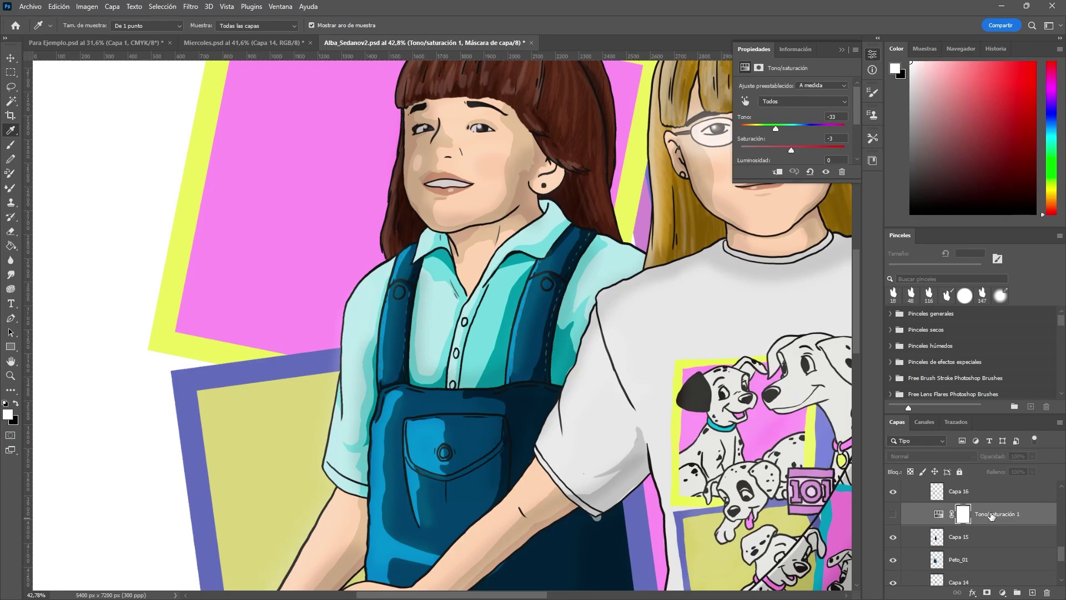
# Clip Tono/saturación 1 to Capa 15 via Crear máscara de recorte and show it again.
pyautogui.rightClick(990, 513)
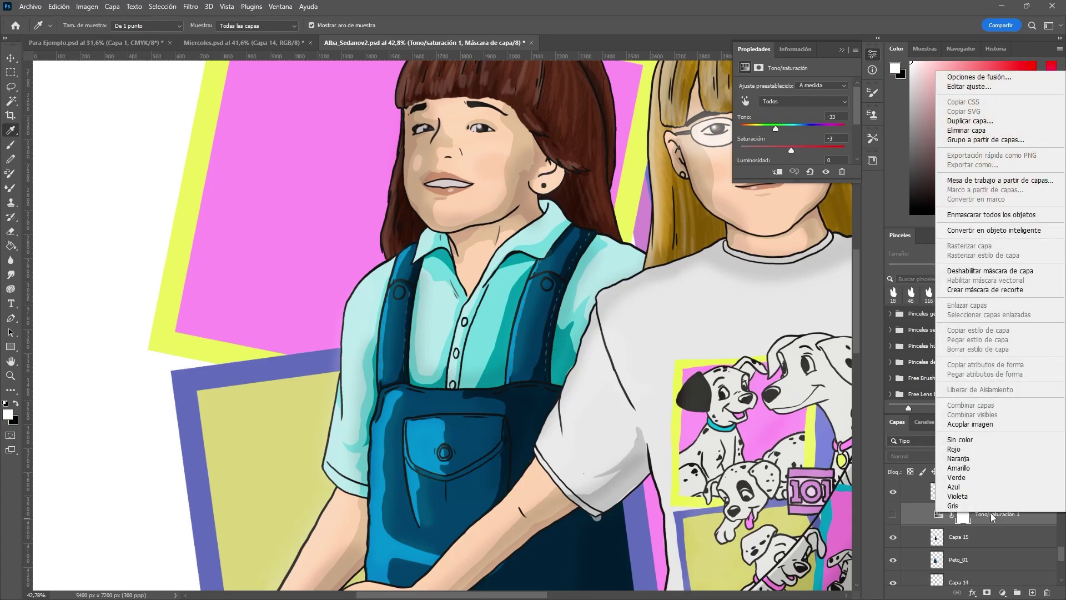
pyautogui.click(1020, 294)
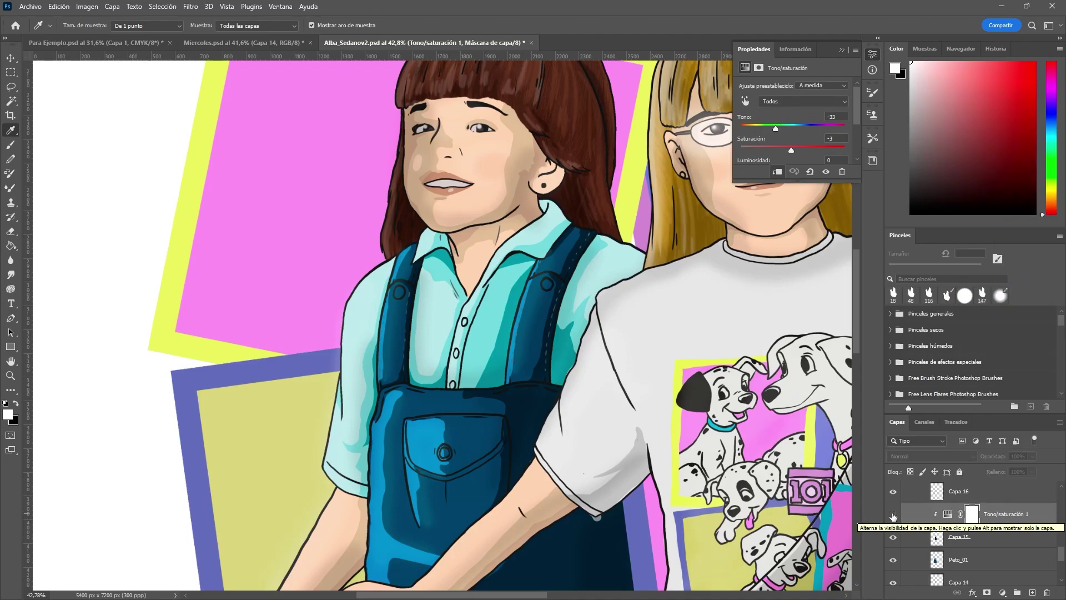
pyautogui.click(893, 516)
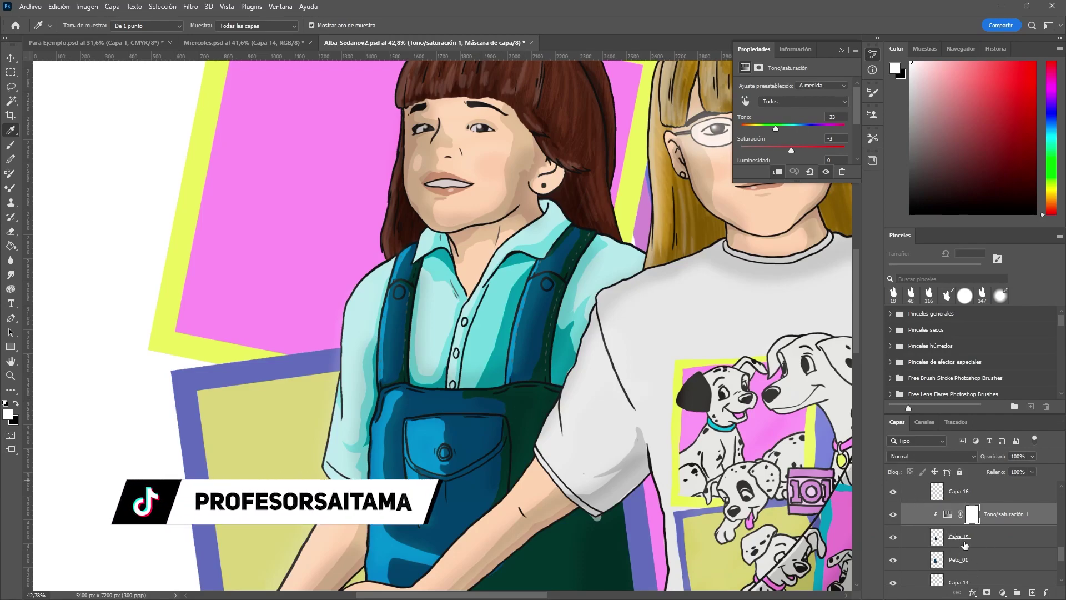
# Set the clipped adjustment to hue -180 and saturation +34, turning the overalls brown.
pyautogui.moveTo(776, 128); pyautogui.dragTo(741, 126)
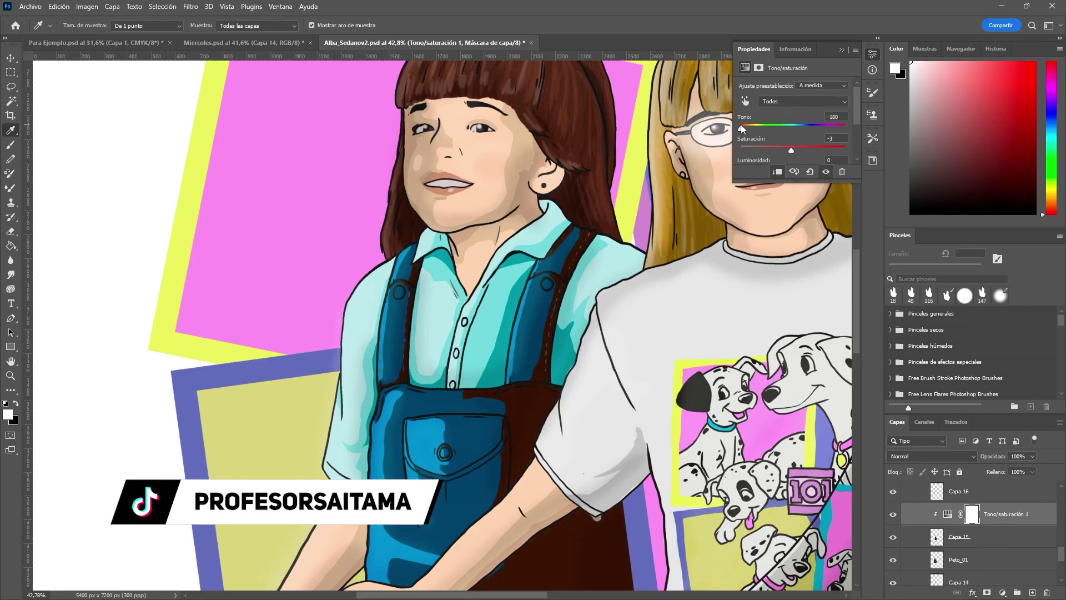
pyautogui.moveTo(792, 151); pyautogui.dragTo(811, 148)
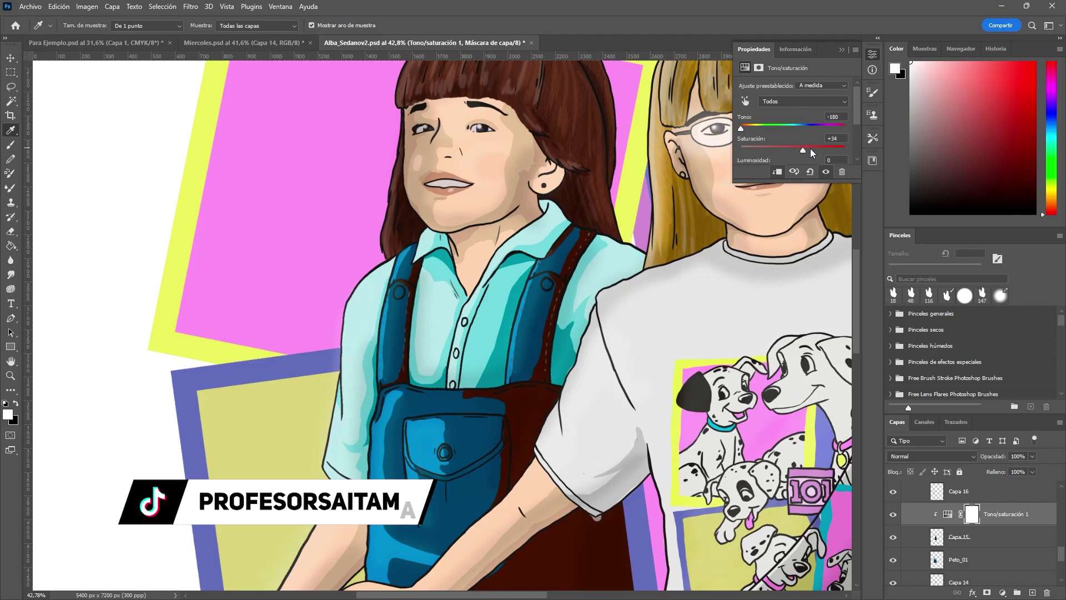